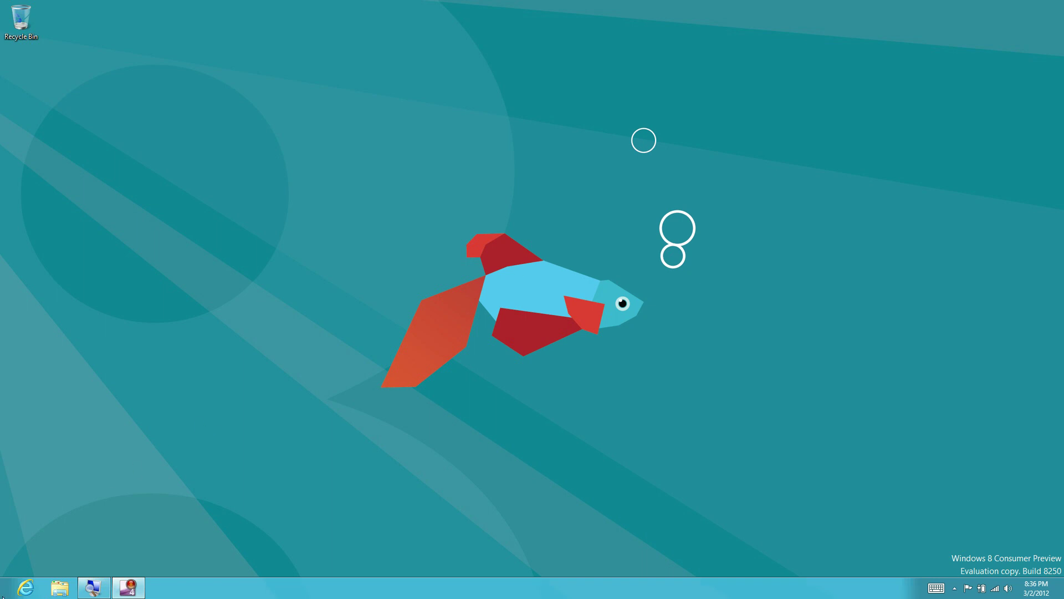
Launch Windows Explorer from its taskbar button to show the Libraries view
left_click(28, 593)
Open Libraries in Windows Explorer and bring up its jump list, then dismiss it
left_click(60, 588)
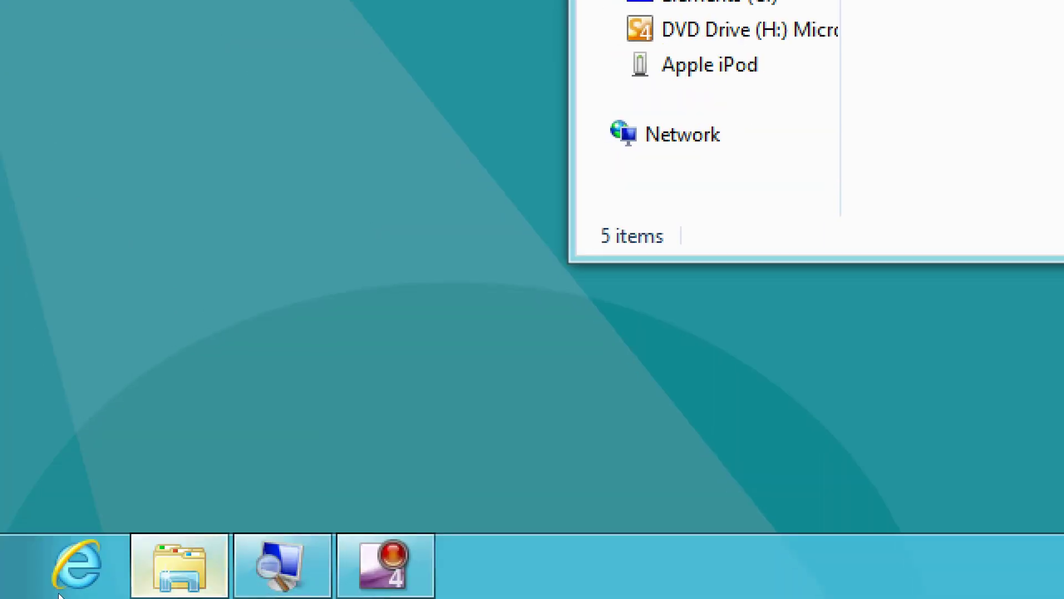
key("super+alt+2")
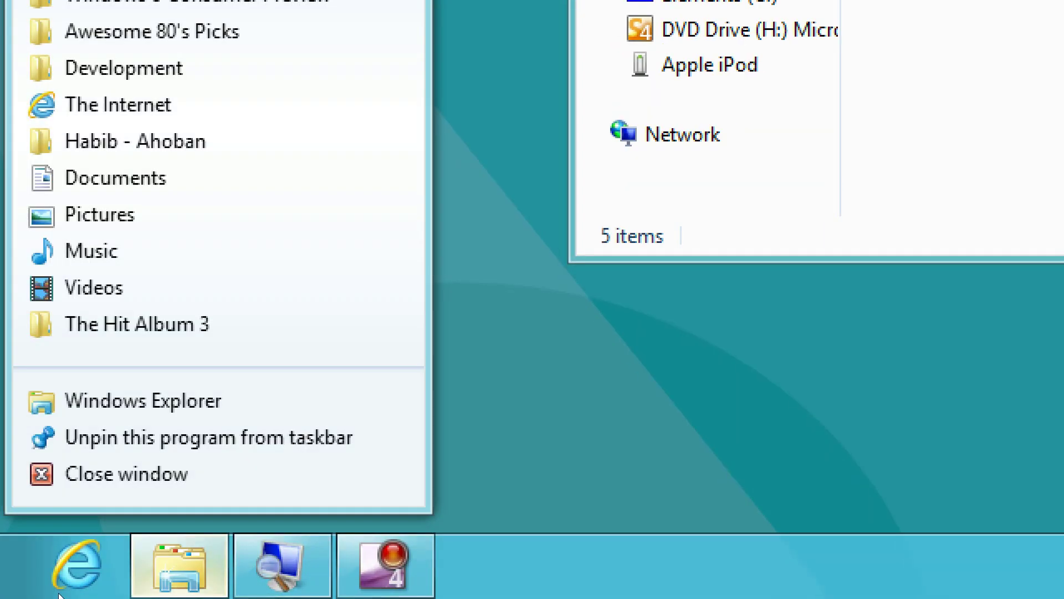
key("Up")
key("Escape")
Close the Libraries window from its thumbnail preview's Close option
key("super+t")
key("super+t")
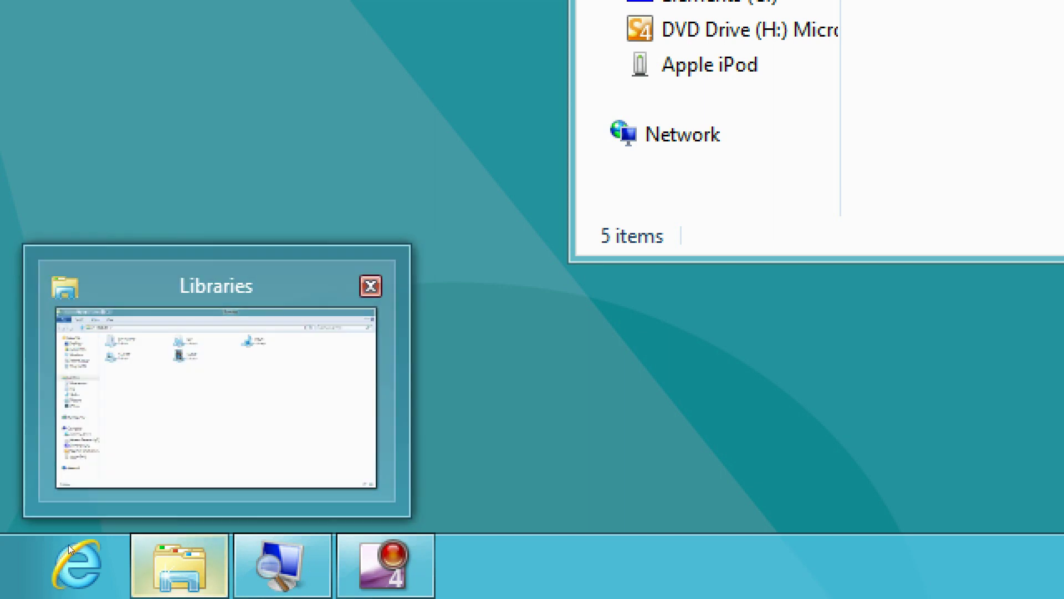
key("shift+F10")
key("Up")
key("Return")
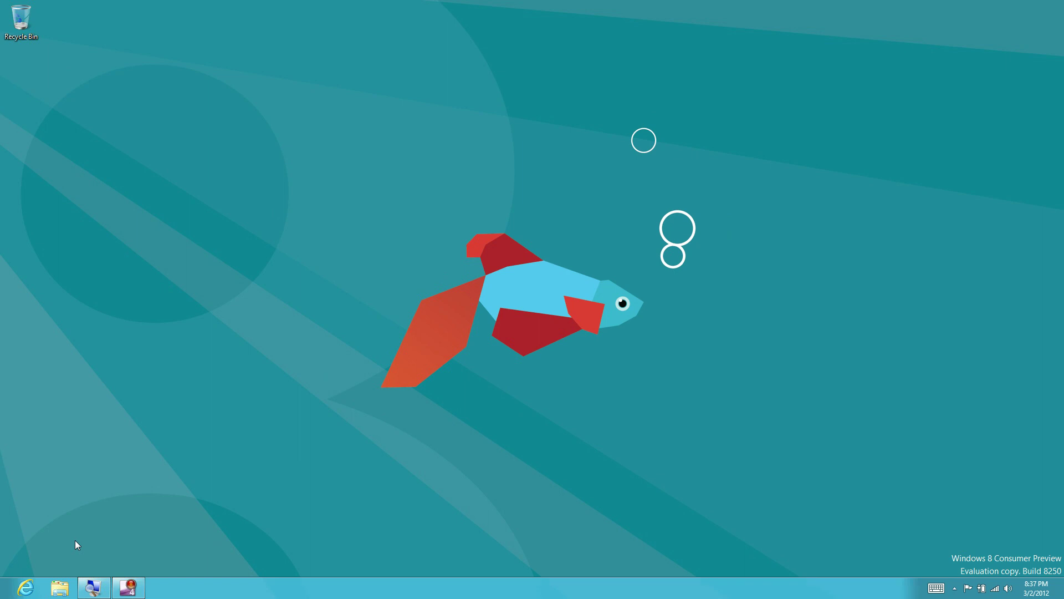
Launch Paint from Start search, then close it with Alt+F4 choosing Don't Save
key("super")
type("p")
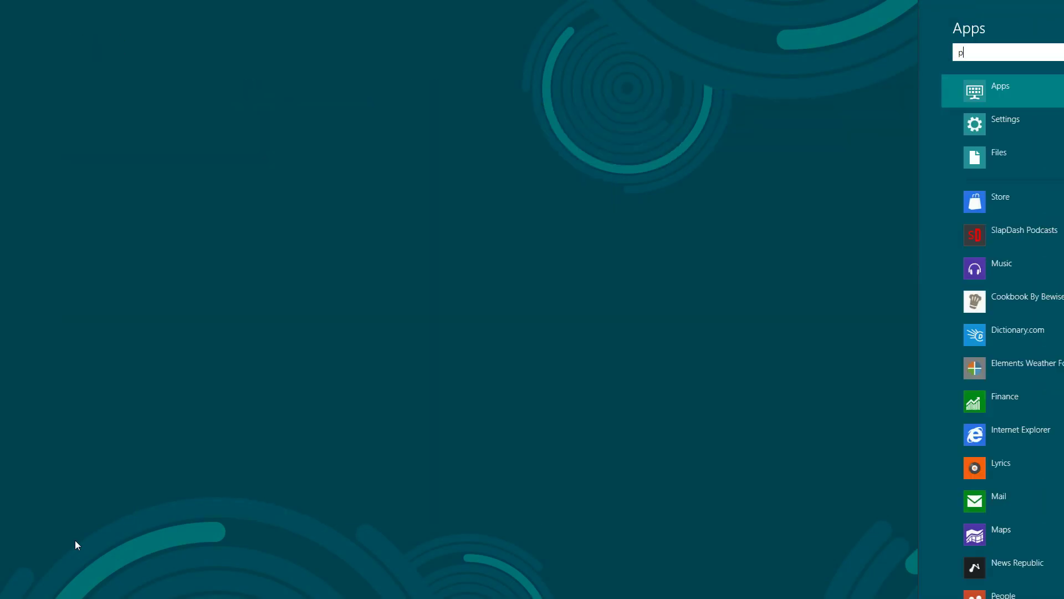
key("Return")
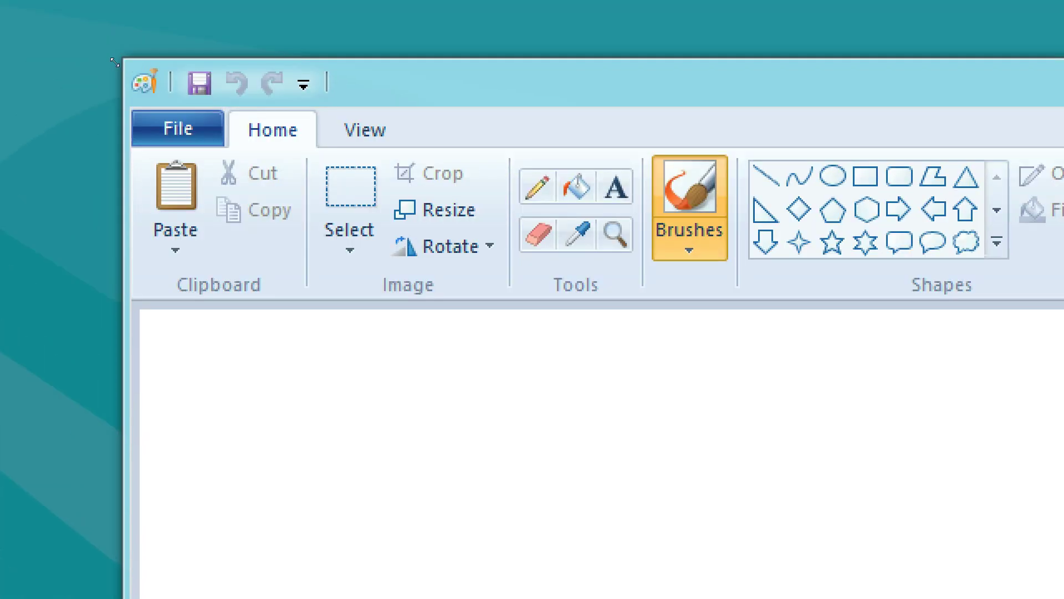
key("alt+space")
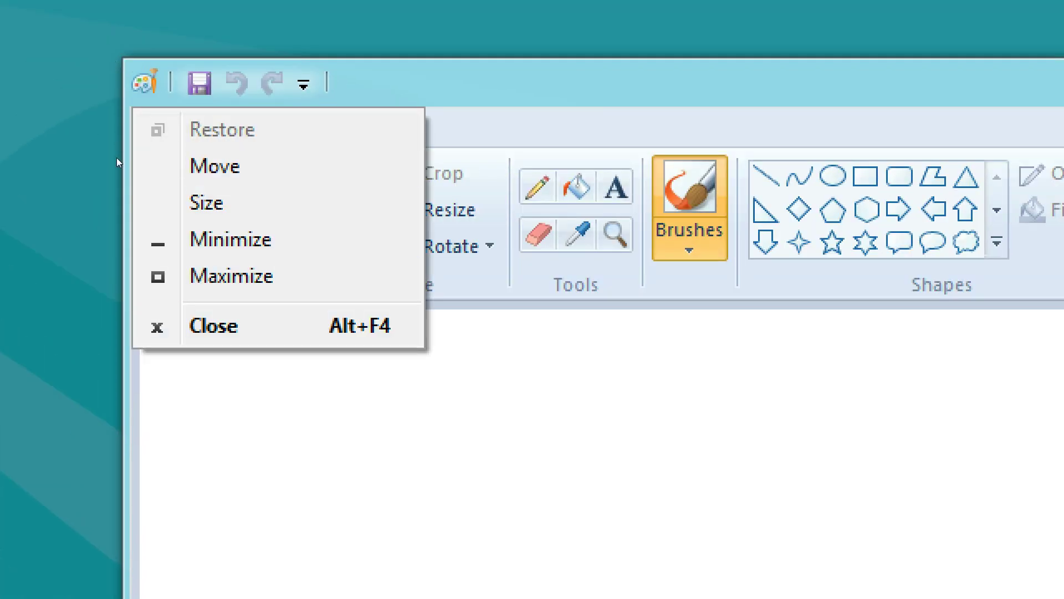
left_click(165, 446)
key("alt+F4")
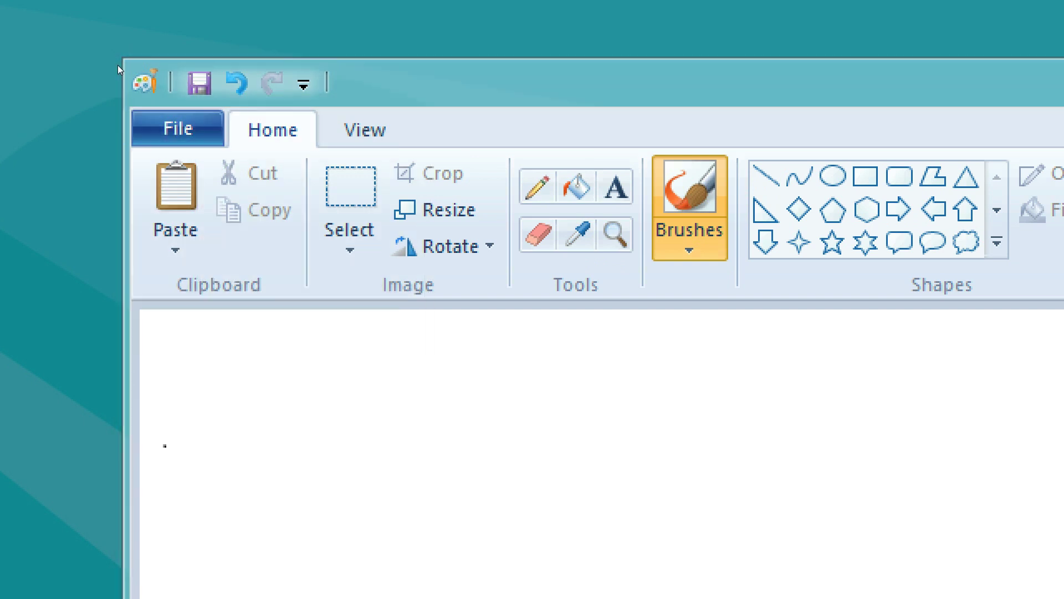
key("Tab")
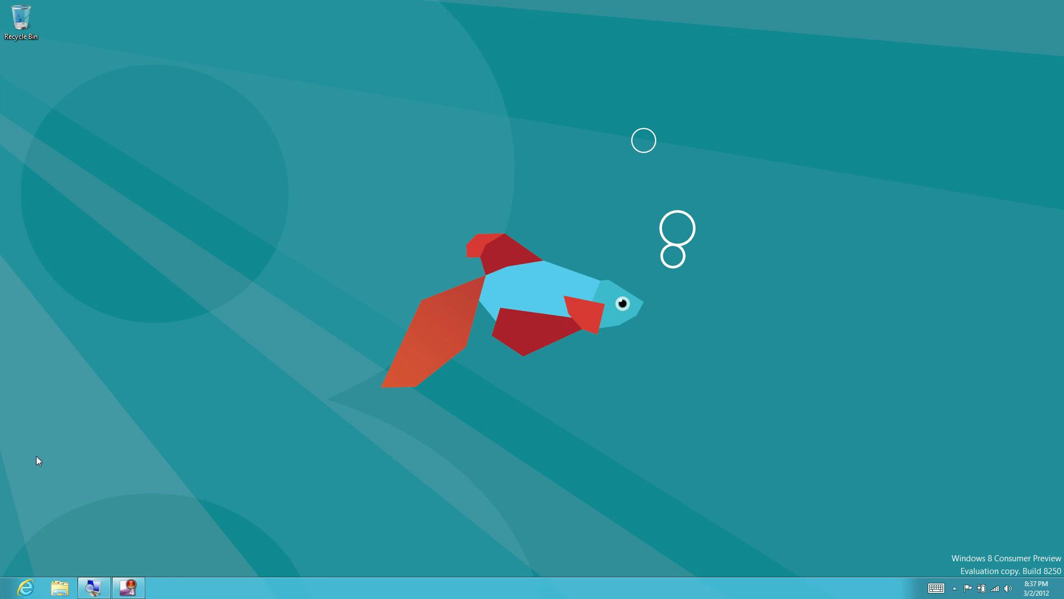
Switch to the Start screen so the recent-apps switcher strip can be reached
key("super")
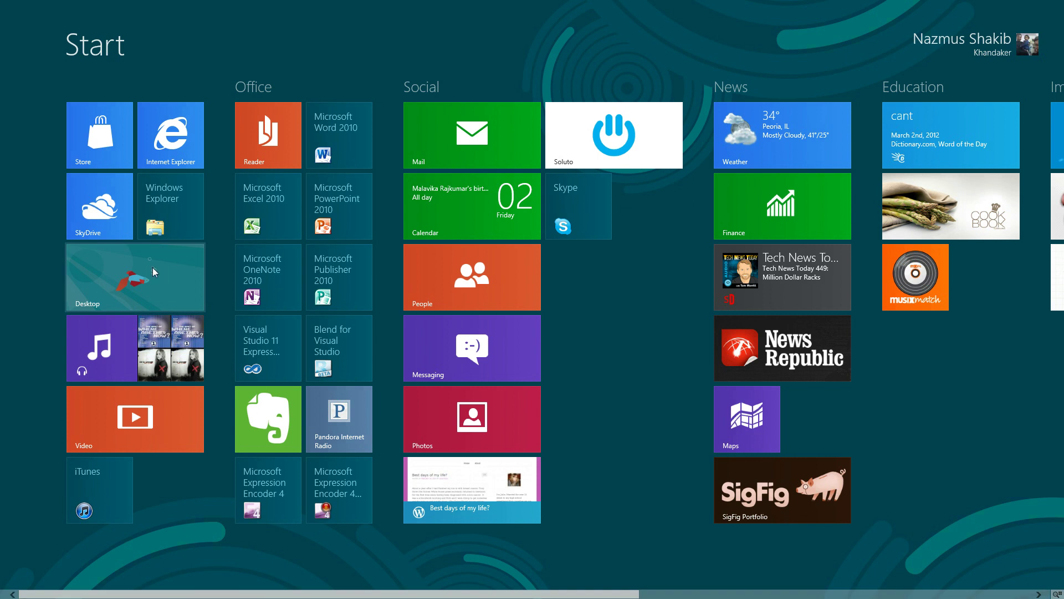
mouse_move(4, 126)
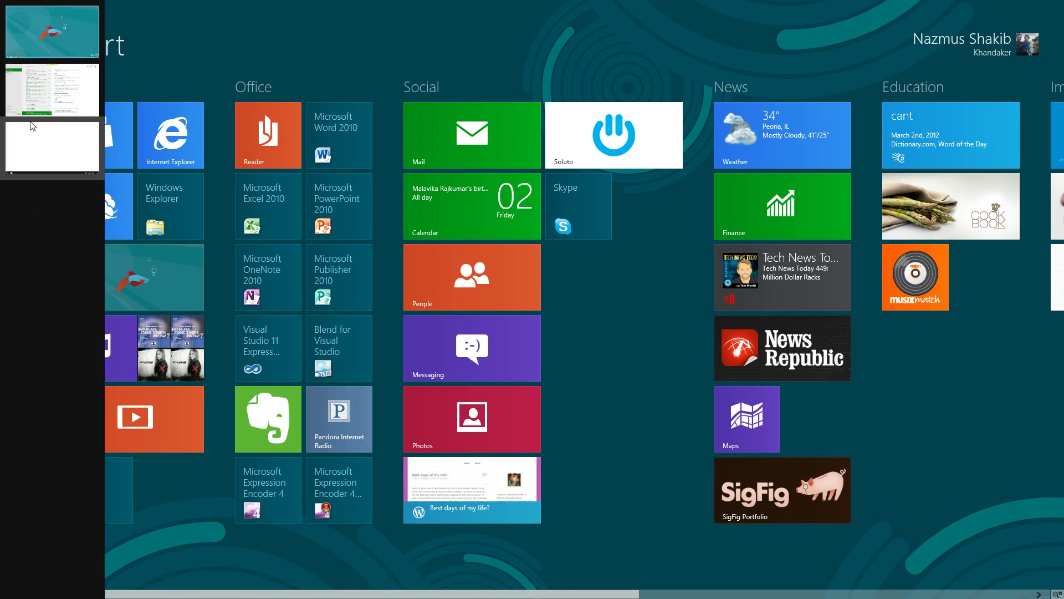
Bring Mail's Hotmail inbox to full screen, then drag it down to close it
left_click(42, 104)
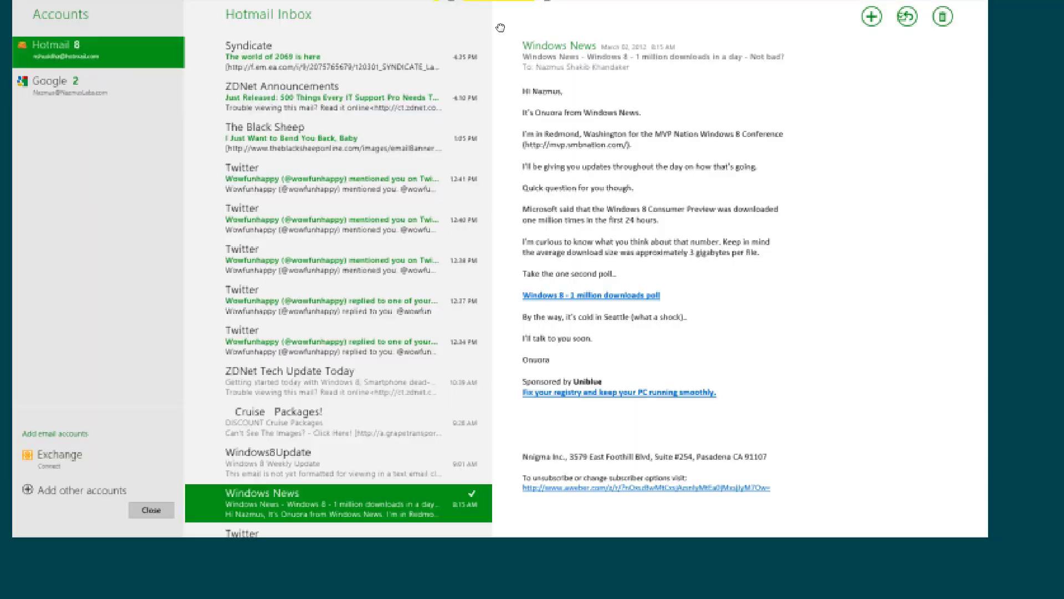
left_click_drag(500, 27, 496, 589)
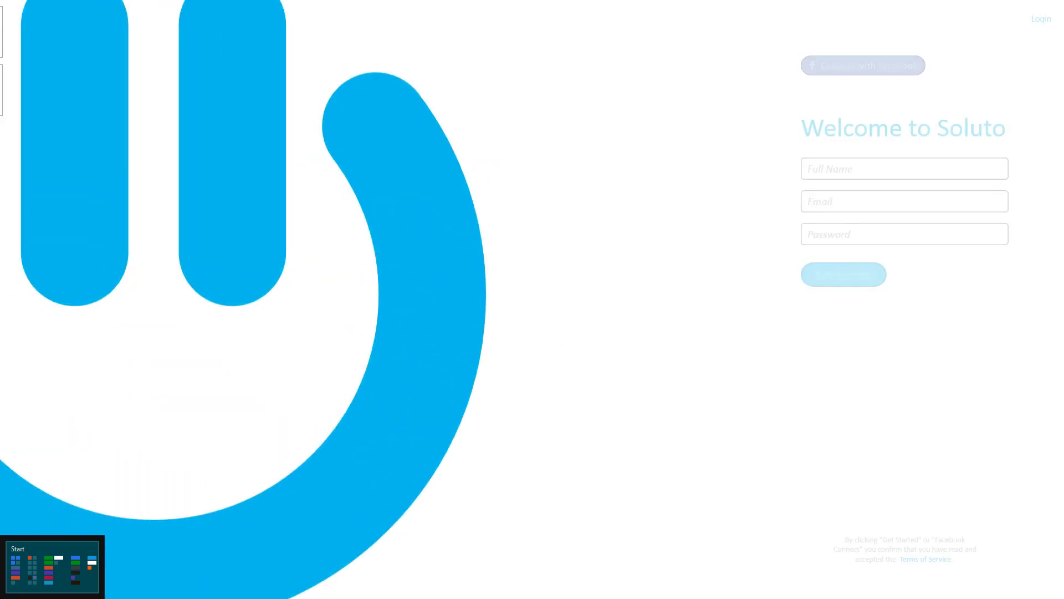
Leave Soluto for Start and close the second app from the switcher's right-click menu
left_click(17, 582)
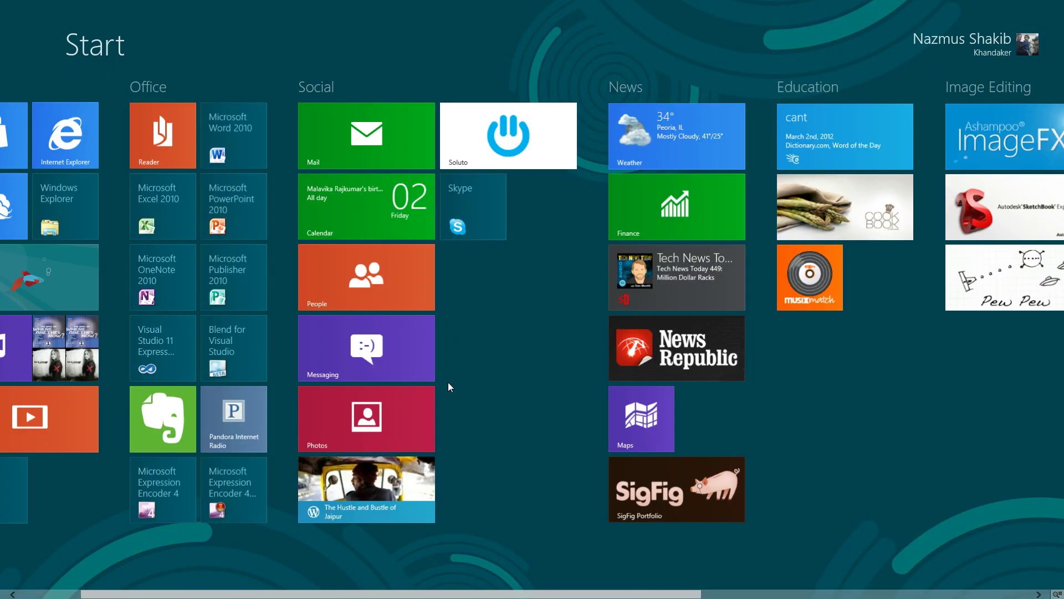
scroll(448, 382, "down", 3)
scroll(451, 282, "up", 3)
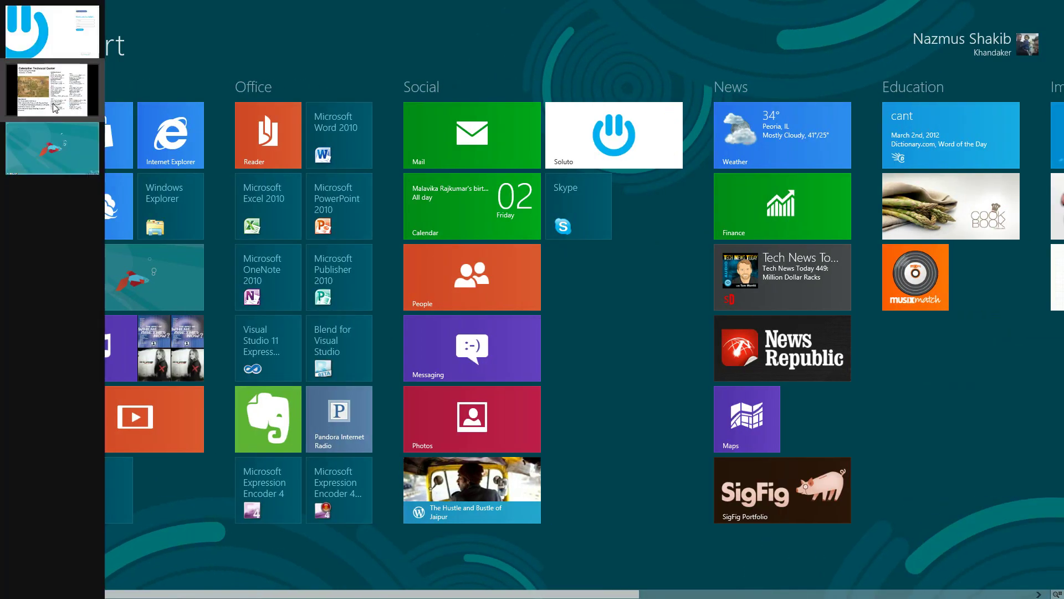
mouse_move(3, 4)
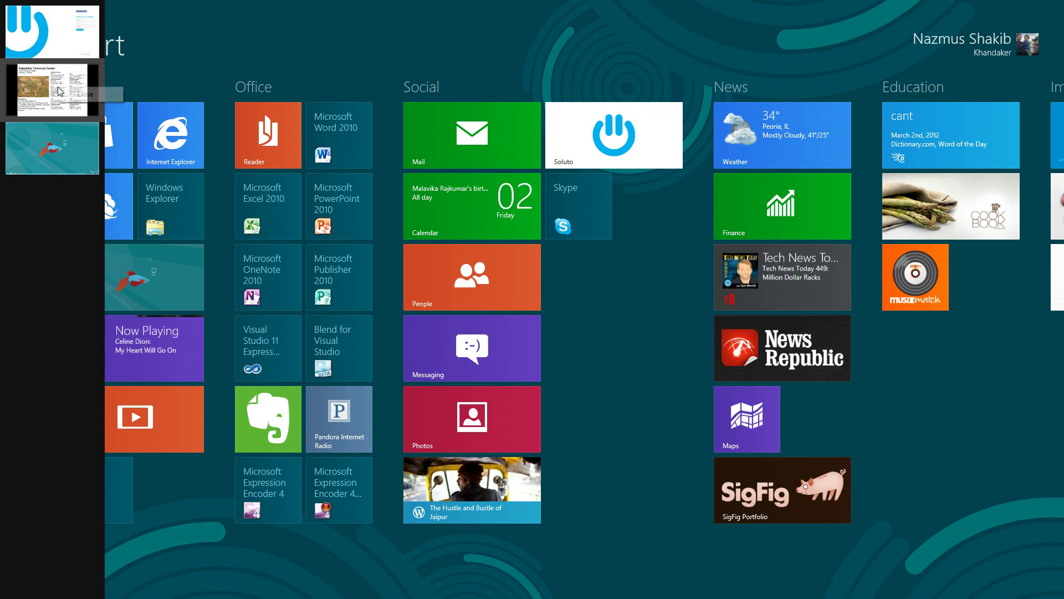
right_click(59, 92)
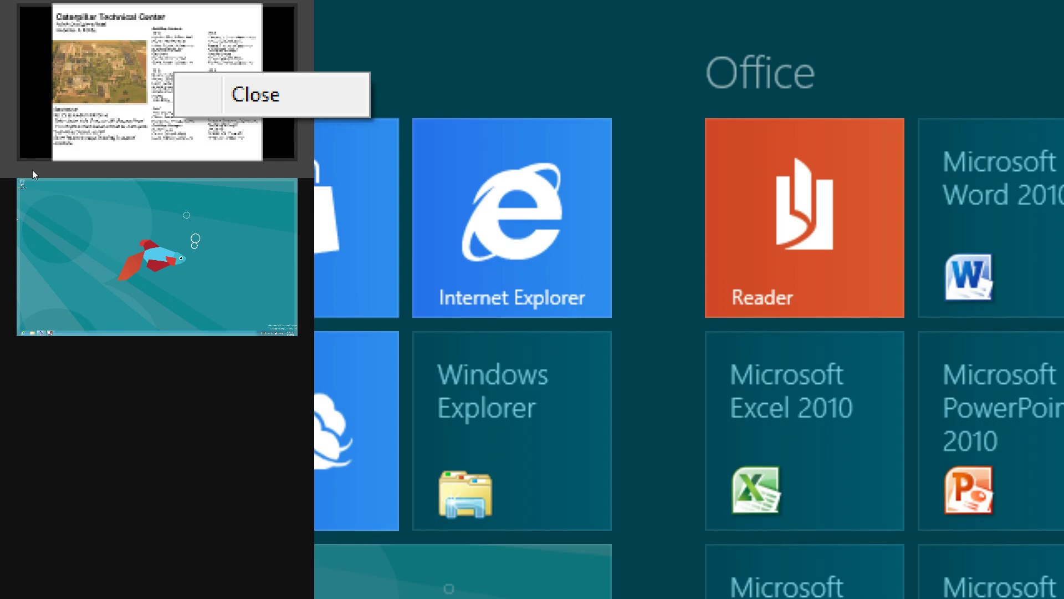
key("Escape")
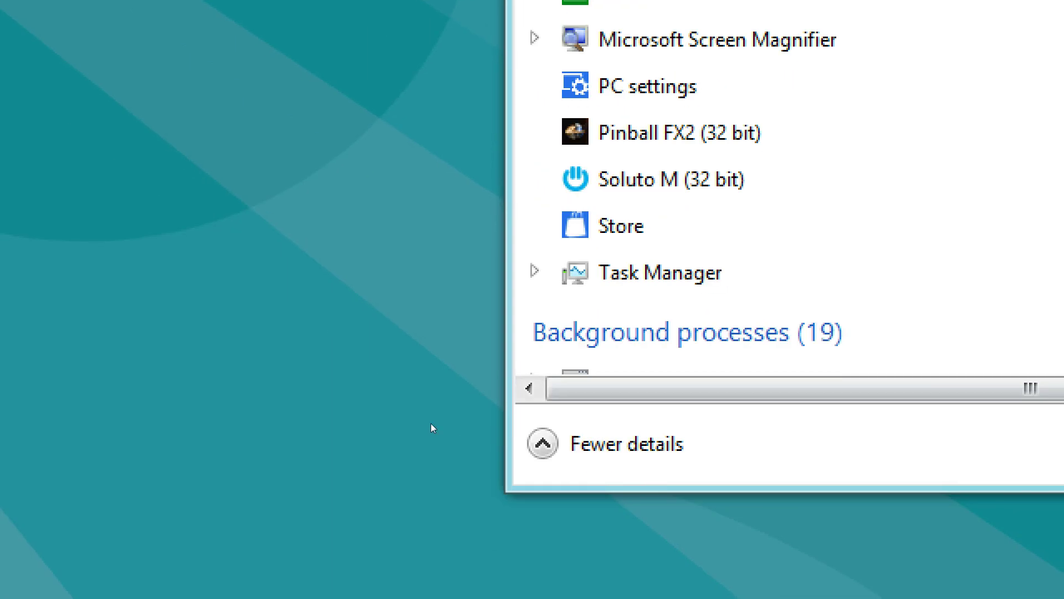
Switch Task Manager to its compact view and end Jazz : Trump's Journey
left_click(542, 444)
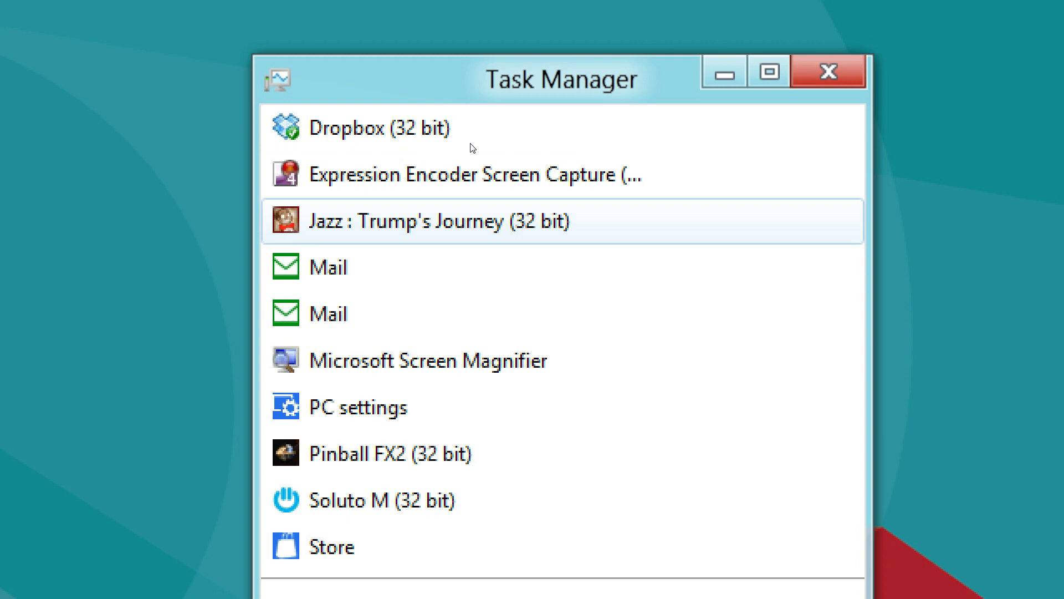
key("Up")
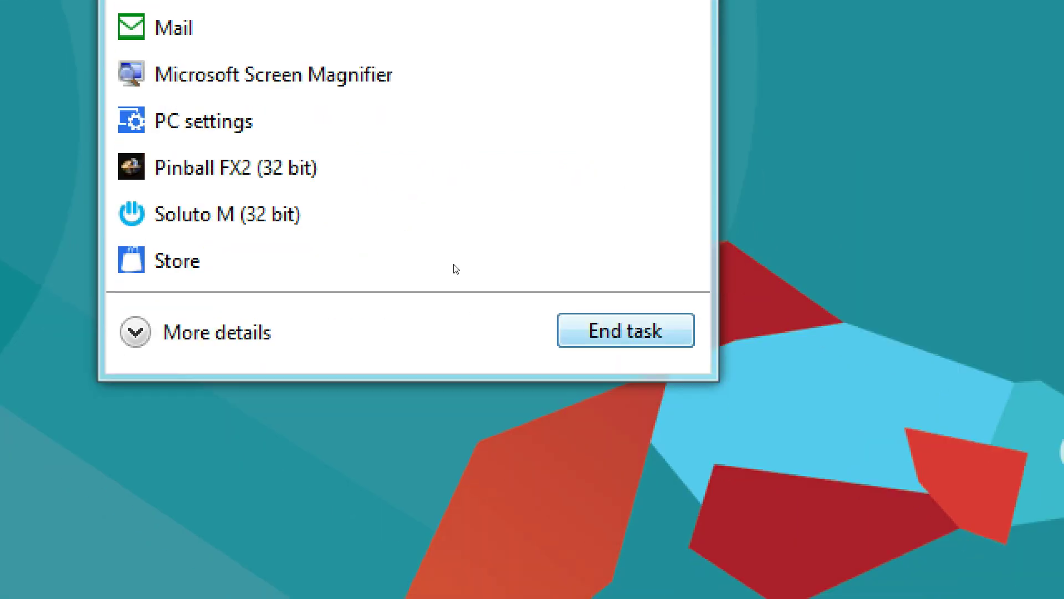
key("Delete")
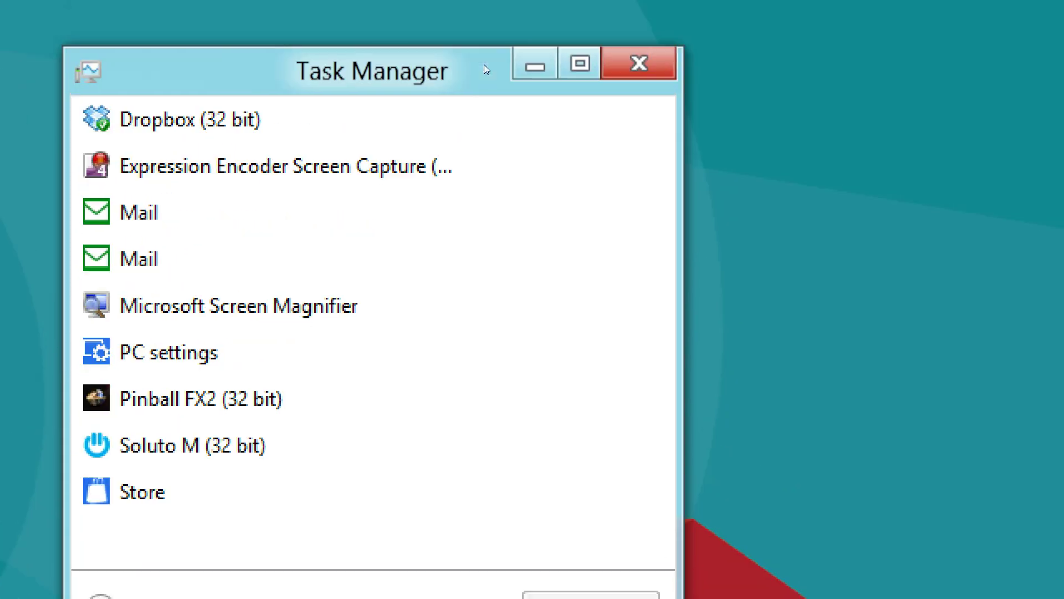